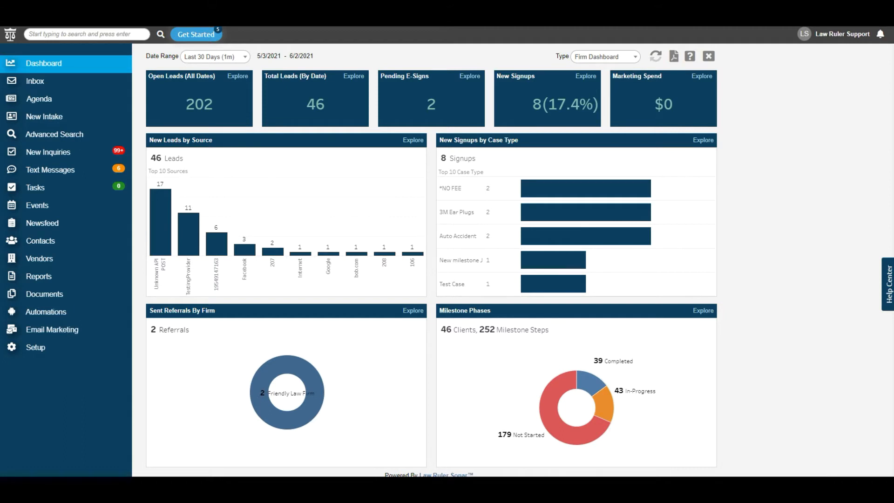
Go to Documents > Document Templates, showing the upload form, merge field picker and existing templates
{"action": "left_click", "coordinate": [47, 294]}
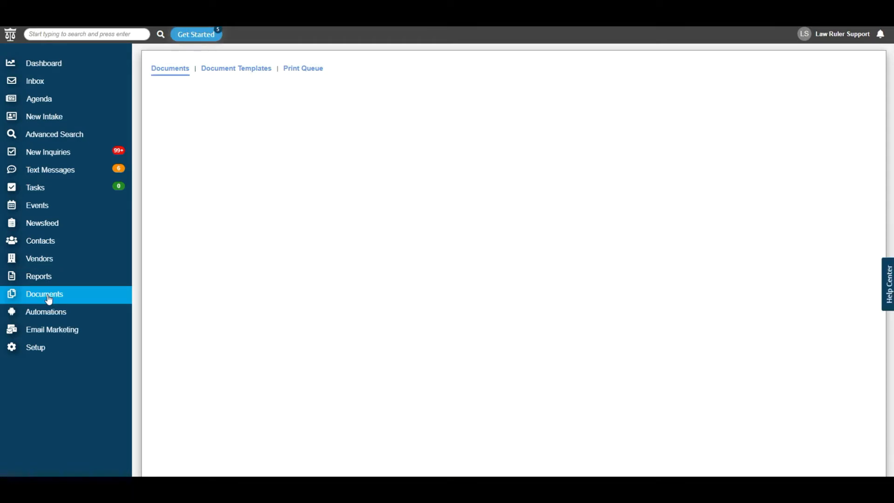
{"action": "left_click", "coordinate": [243, 73]}
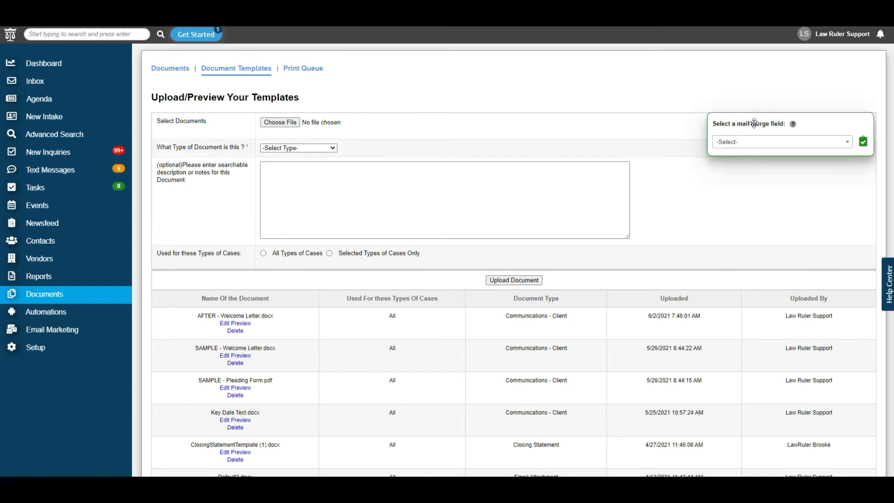
{"action": "left_click_drag", "start_coordinate": [748, 127], "coordinate": [733, 129]}
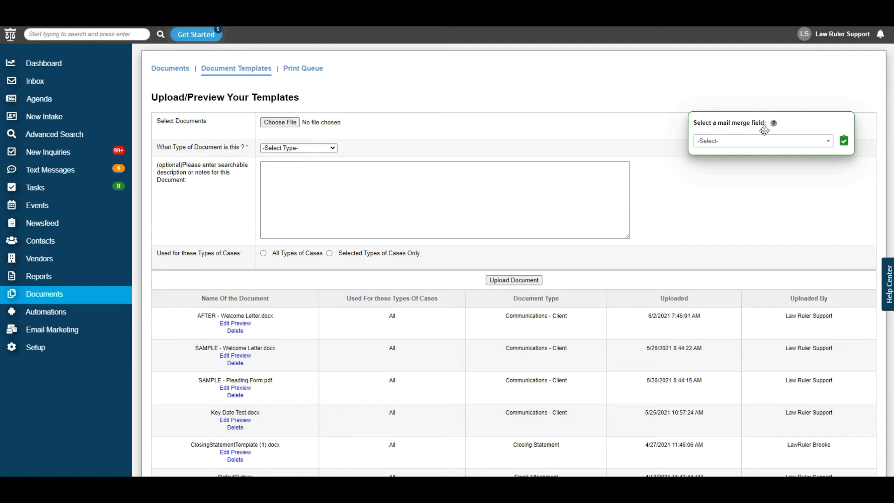
Select Current Date from the merge field list, copy its <<Date>> code, and switch to Word
{"action": "left_click", "coordinate": [771, 142]}
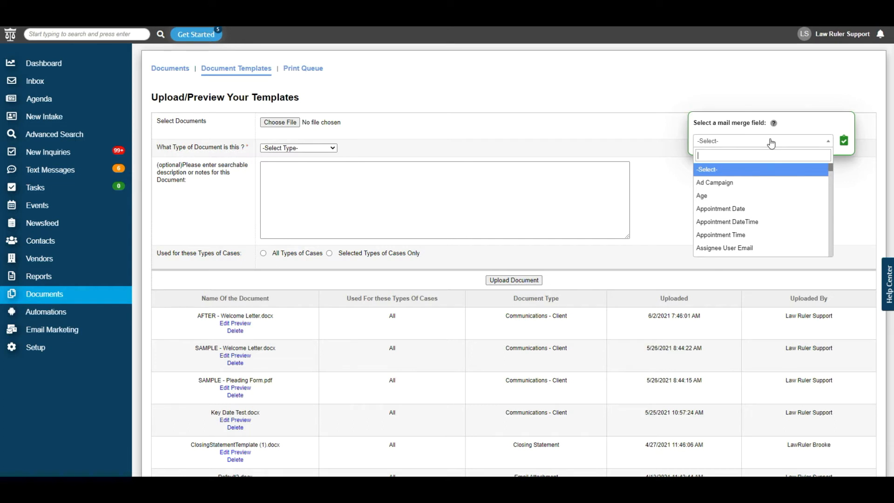
{"action": "type", "text": "date"}
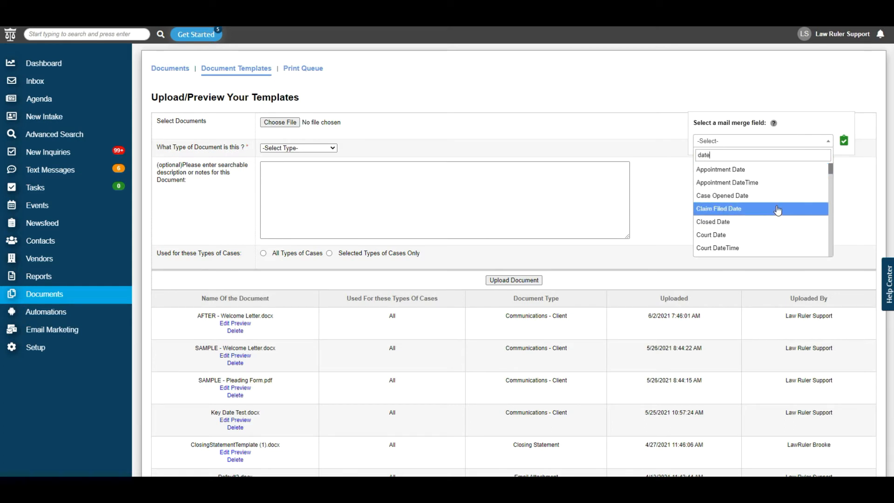
{"action": "scroll", "coordinate": [779, 193], "scroll_direction": "down", "scroll_amount": 2}
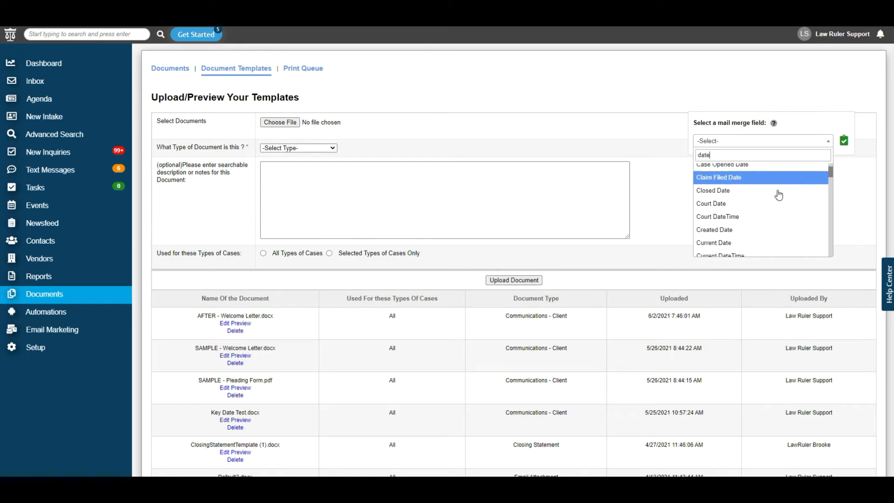
{"action": "scroll", "coordinate": [769, 188], "scroll_direction": "down", "scroll_amount": 1}
{"action": "scroll", "coordinate": [762, 185], "scroll_direction": "down", "scroll_amount": 1}
{"action": "left_click", "coordinate": [761, 182]}
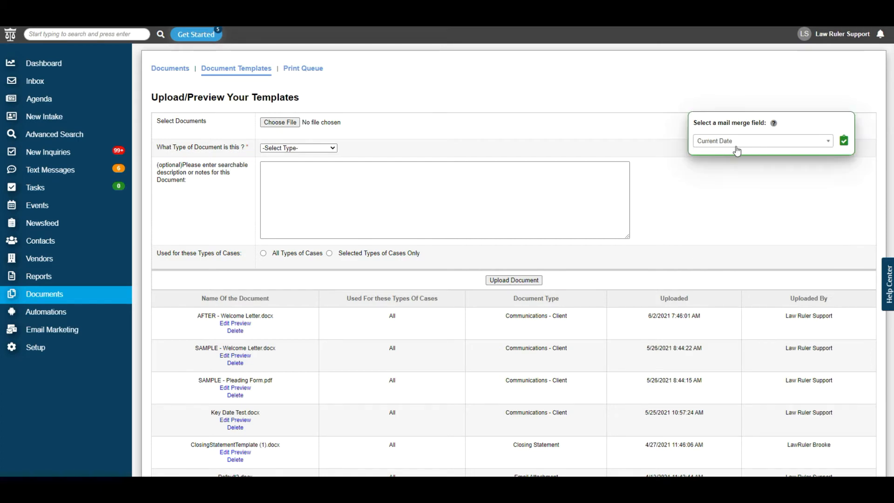
{"action": "left_click", "coordinate": [844, 143]}
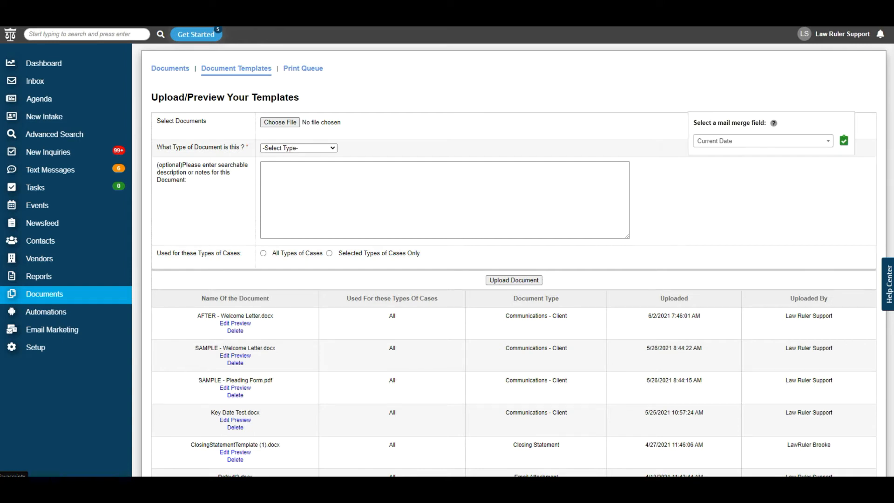
{"action": "key", "text": "alt+Tab"}
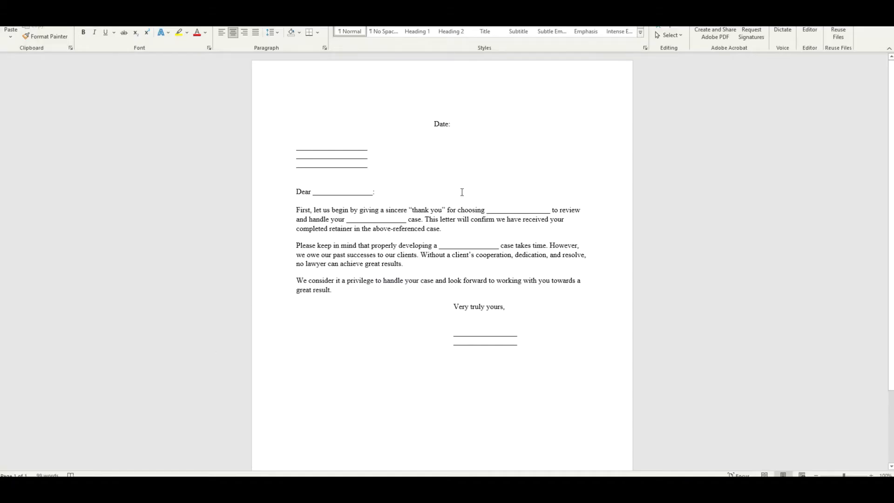
Place the <<Date>> merge code right after the "Date:" label in the welcome letter
{"action": "left_click", "coordinate": [452, 123]}
{"action": "type", "text": "<<Date>>"}
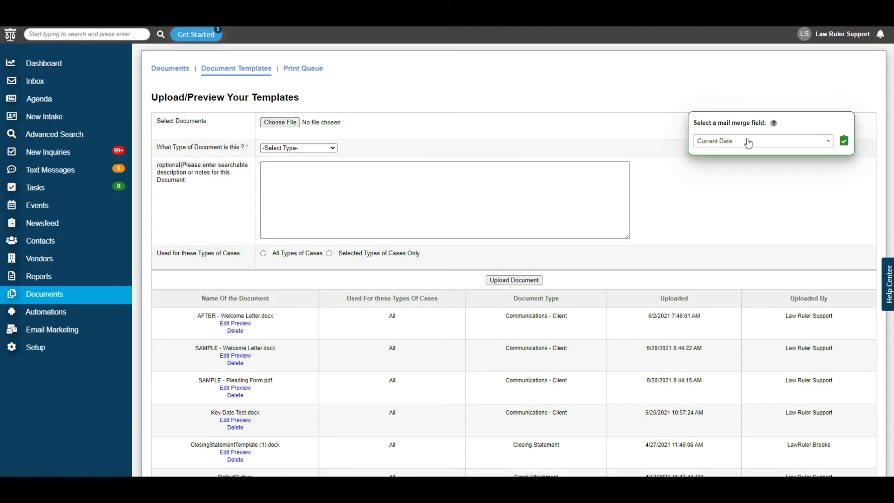
Select Lead Name from the merge field list and copy its <<name>> code to the clipboard
{"action": "left_click", "coordinate": [746, 142]}
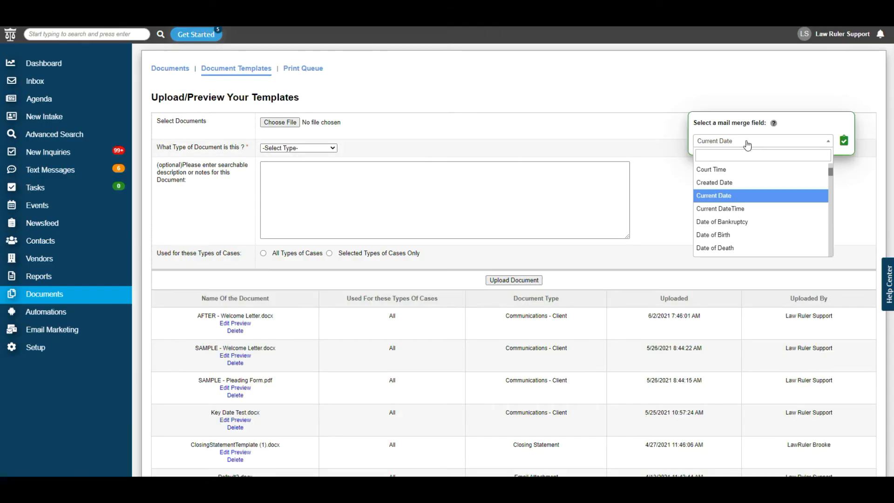
{"action": "type", "text": "name"}
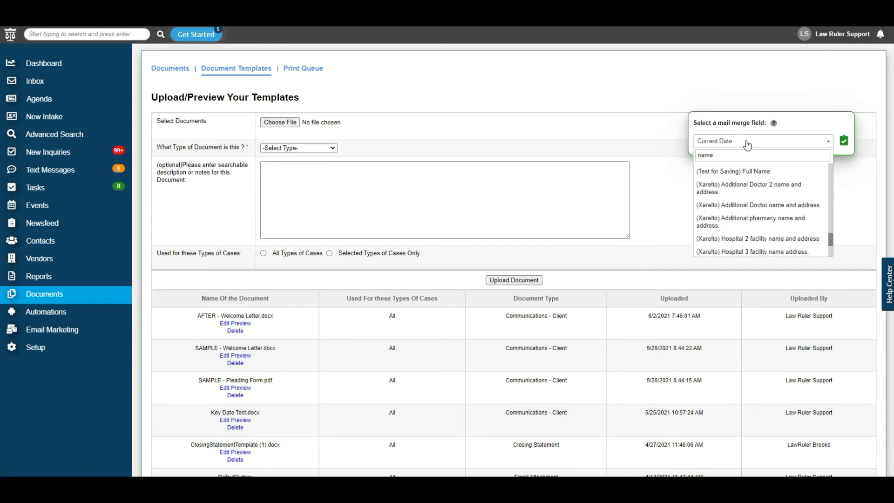
{"action": "scroll", "coordinate": [768, 231], "scroll_direction": "up", "scroll_amount": 3}
{"action": "scroll", "coordinate": [776, 227], "scroll_direction": "up", "scroll_amount": 3}
{"action": "scroll", "coordinate": [779, 224], "scroll_direction": "up", "scroll_amount": 2}
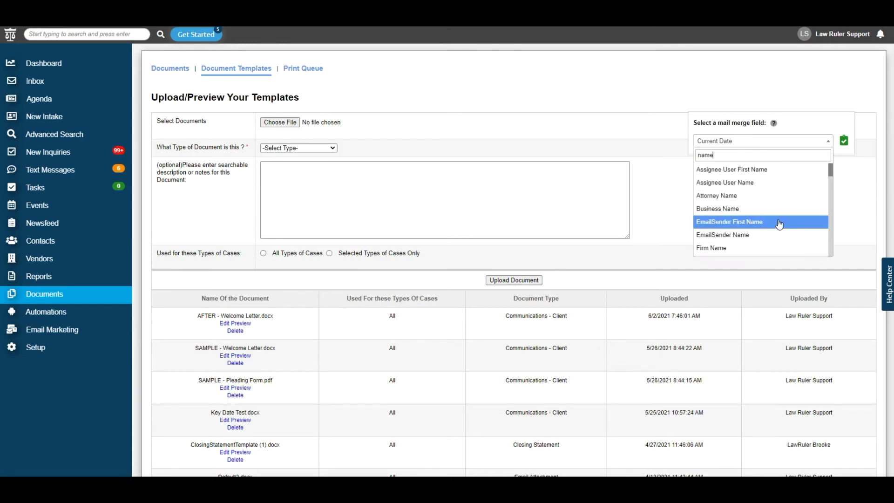
{"action": "scroll", "coordinate": [772, 223], "scroll_direction": "down", "scroll_amount": 2}
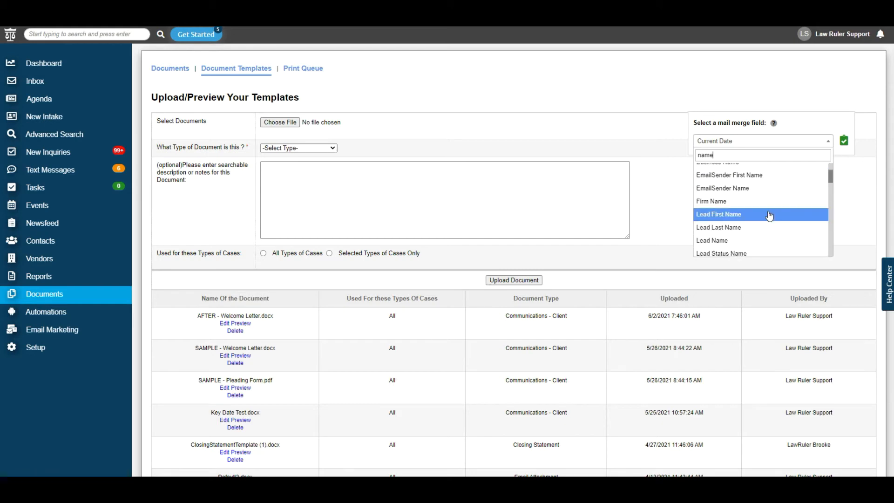
{"action": "left_click", "coordinate": [743, 242]}
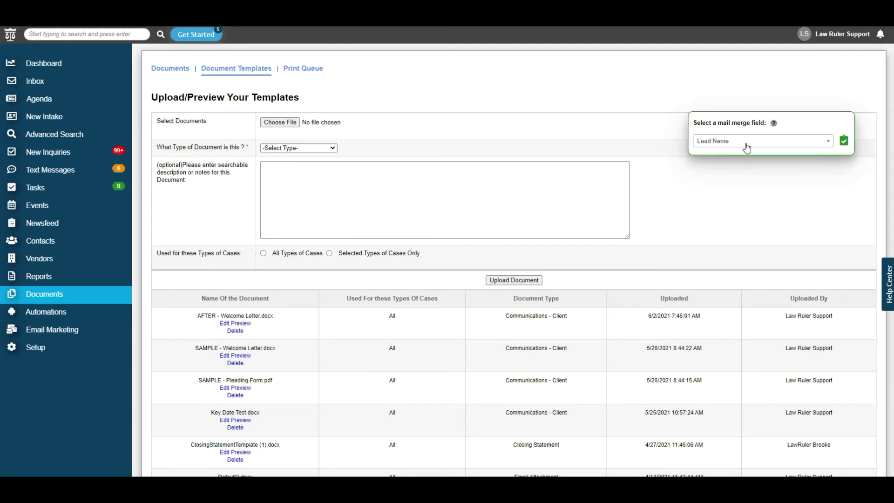
{"action": "left_click", "coordinate": [844, 142]}
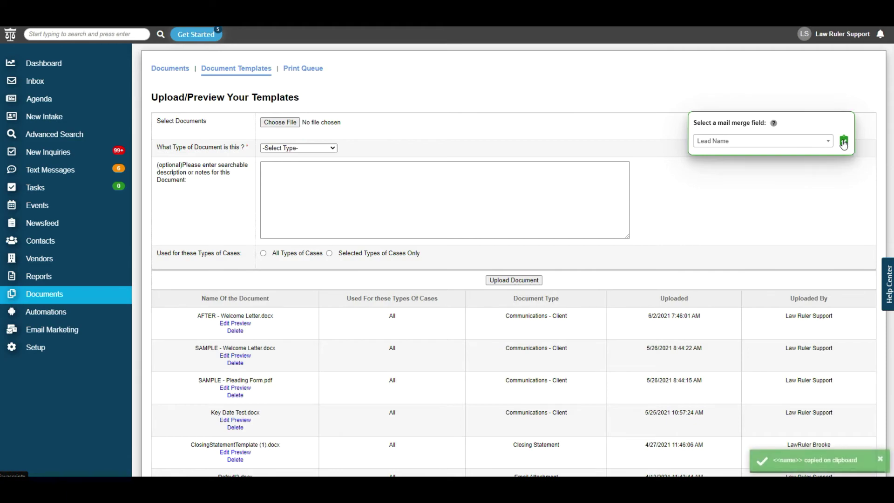
In Word, delete the underscore blank after "Dear" and paste the <<name>> merge code in its place
{"action": "key", "text": "alt+Tab"}
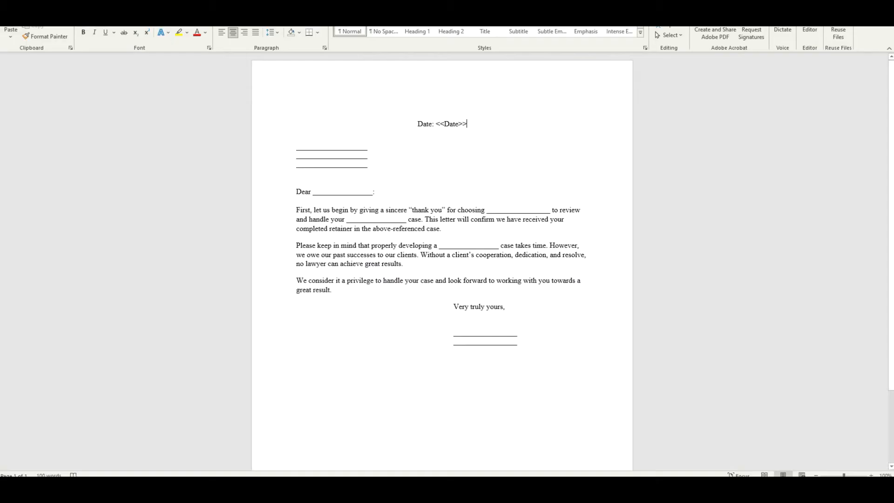
{"action": "left_click_drag", "start_coordinate": [374, 191], "coordinate": [312, 191]}
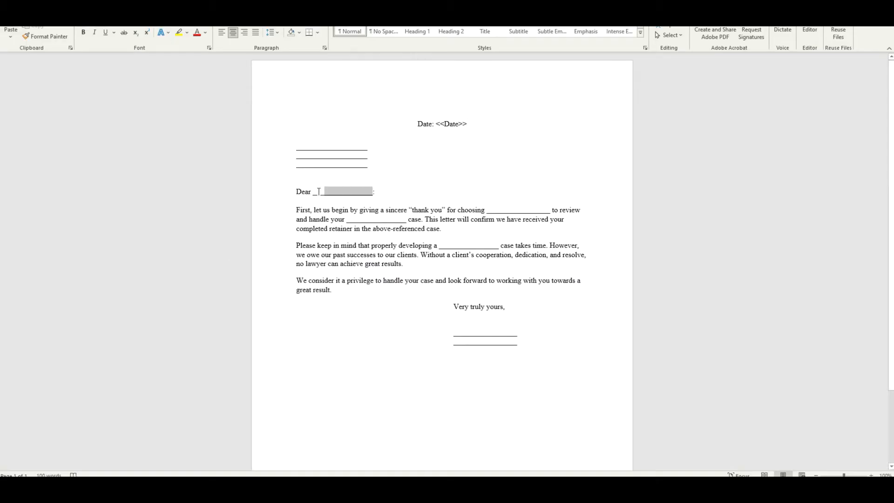
{"action": "key", "text": "Delete"}
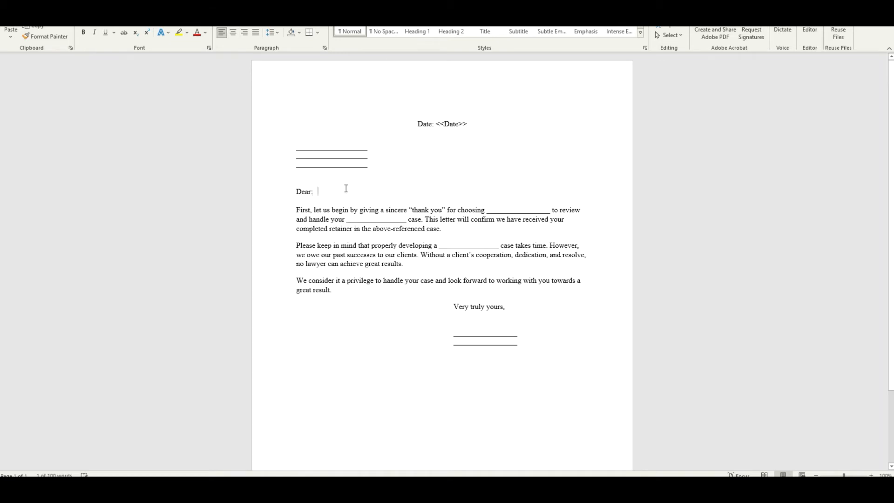
{"action": "key", "text": "ctrl+v"}
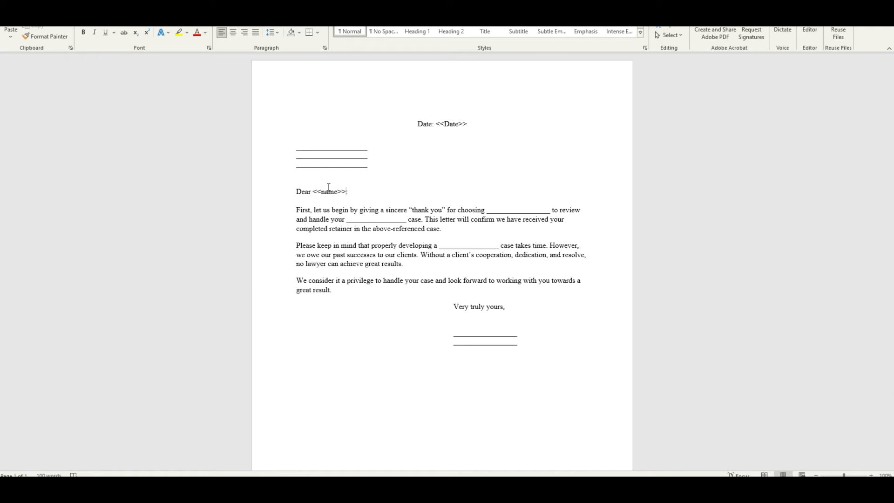
{"action": "type", "text": ":"}
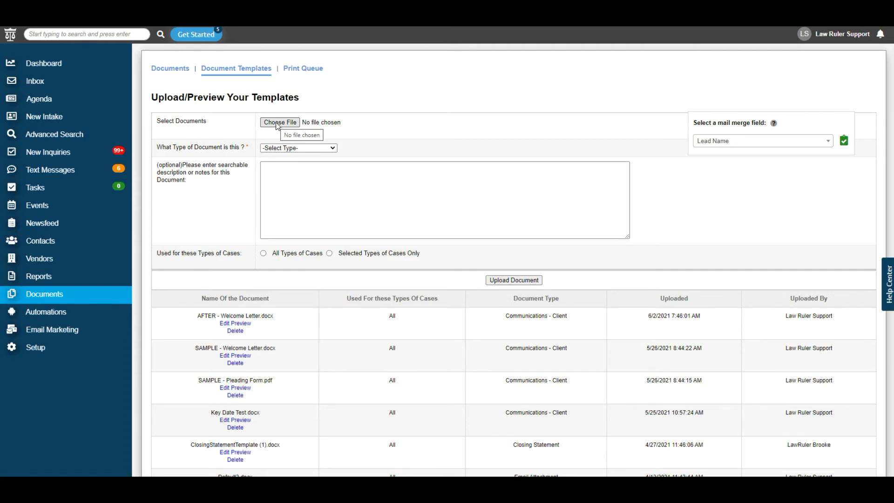
{"action": "left_click", "coordinate": [285, 150]}
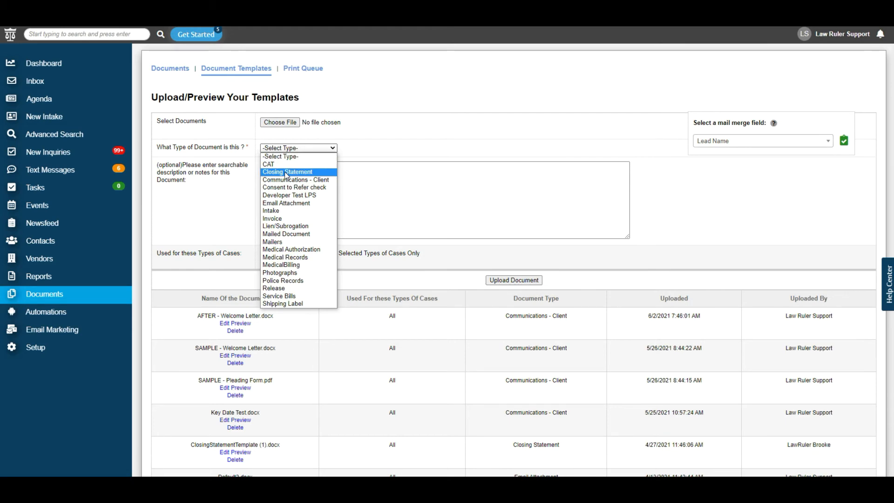
{"action": "left_click", "coordinate": [298, 151]}
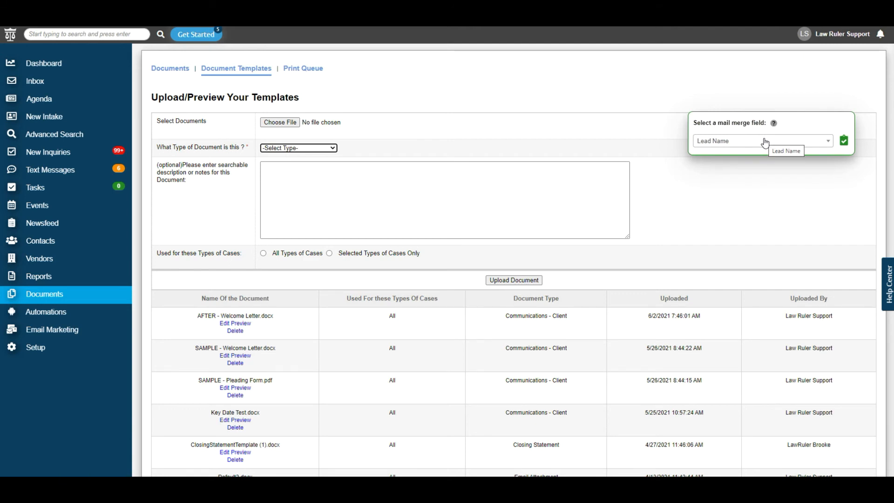
Select the (3M Ear Plugs) Adjuster Name merge field and copy its code to the clipboard
{"action": "left_click", "coordinate": [765, 142]}
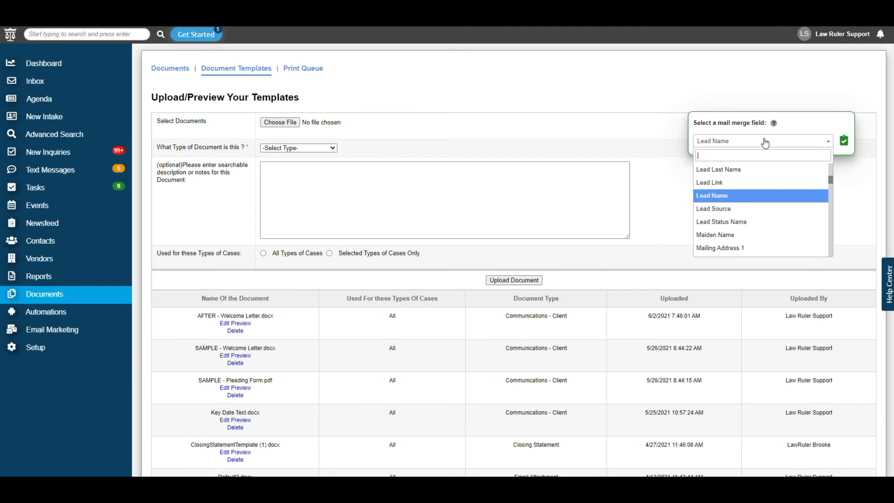
{"action": "type", "text": "3m"}
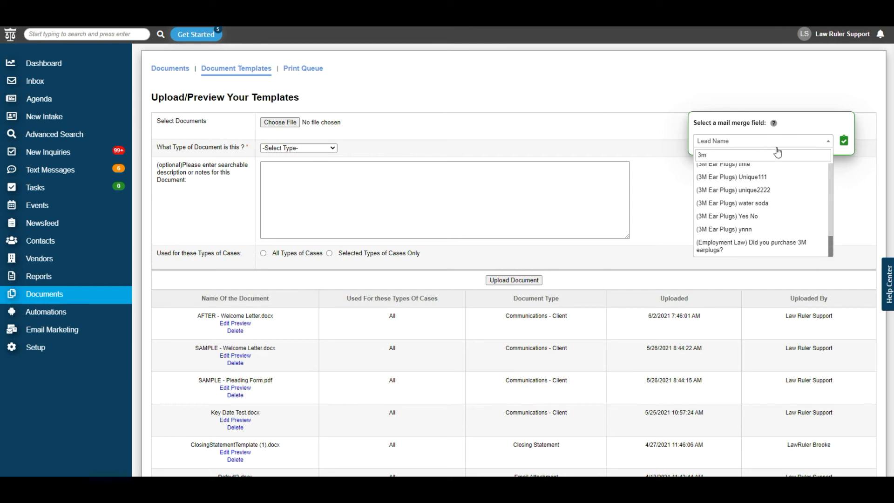
{"action": "scroll", "coordinate": [772, 203], "scroll_direction": "up", "scroll_amount": 2}
{"action": "scroll", "coordinate": [769, 217], "scroll_direction": "up", "scroll_amount": 2}
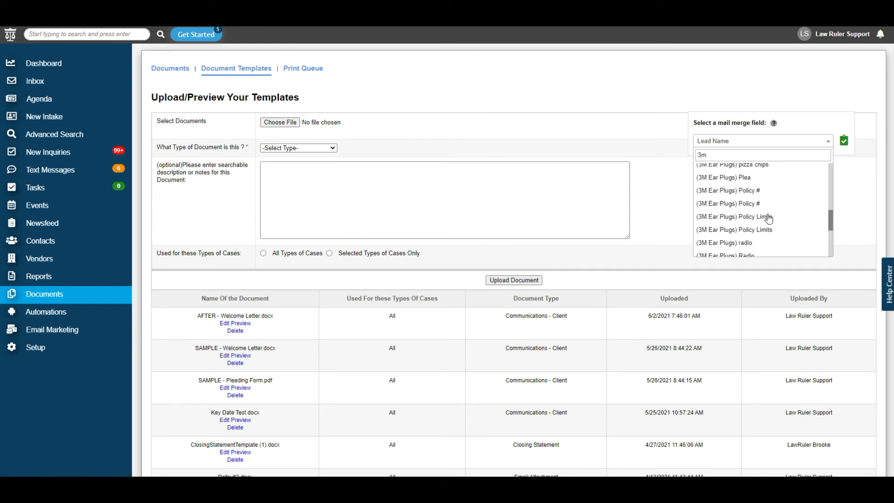
{"action": "scroll", "coordinate": [769, 217], "scroll_direction": "up", "scroll_amount": 2}
{"action": "scroll", "coordinate": [767, 215], "scroll_direction": "up", "scroll_amount": 2}
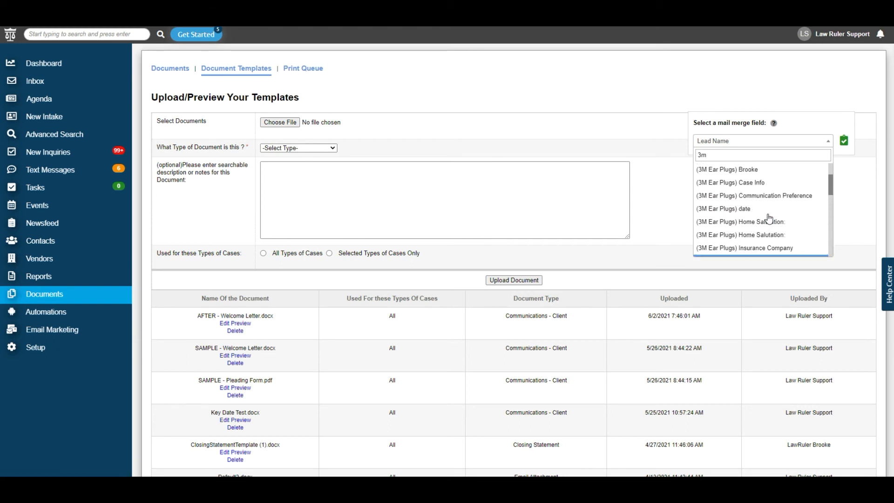
{"action": "scroll", "coordinate": [768, 215], "scroll_direction": "up", "scroll_amount": 2}
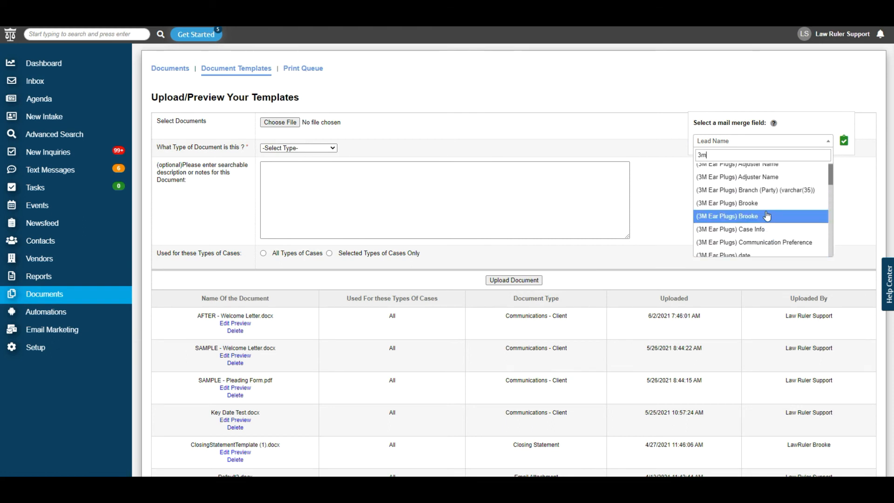
{"action": "scroll", "coordinate": [767, 215], "scroll_direction": "up", "scroll_amount": 2}
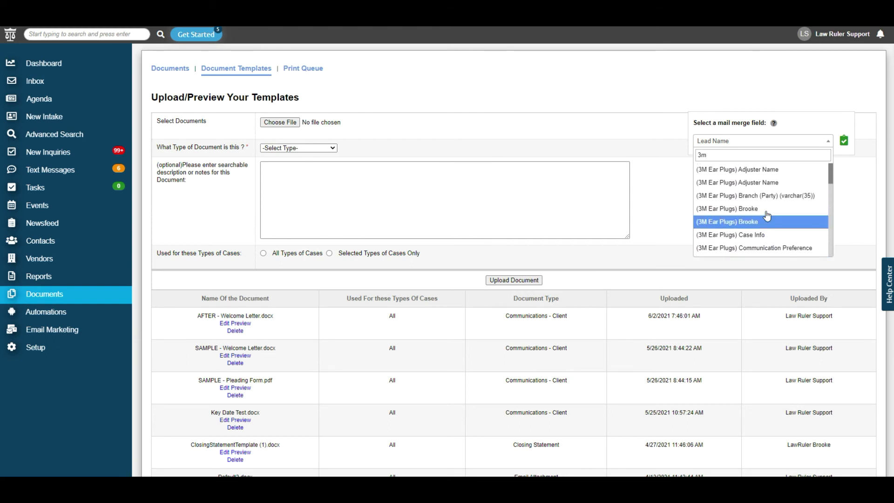
{"action": "left_click", "coordinate": [768, 171]}
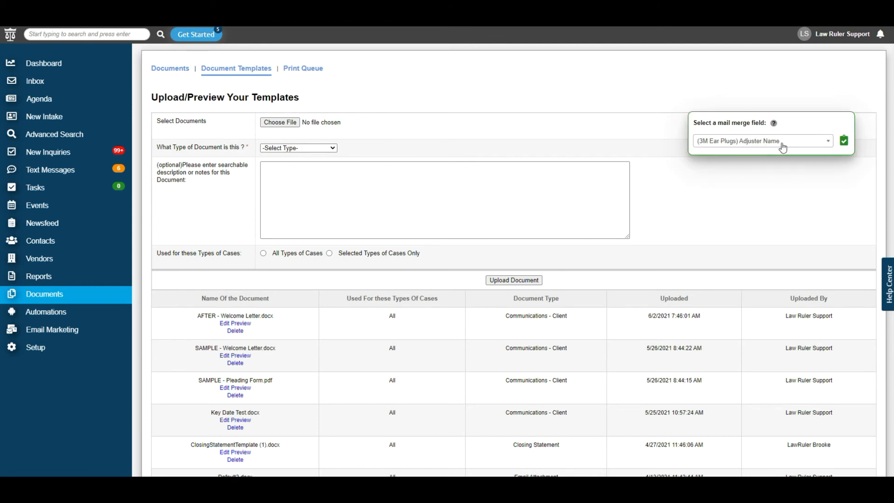
{"action": "left_click", "coordinate": [844, 141]}
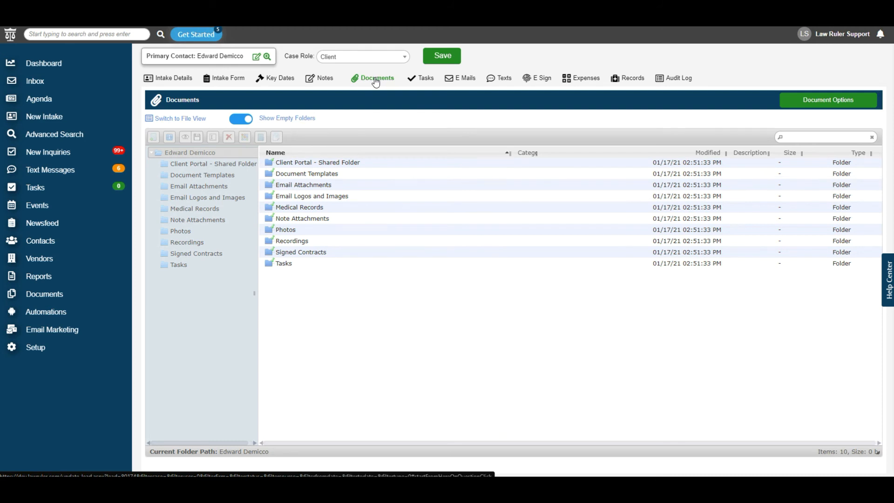
{"action": "left_click", "coordinate": [827, 103]}
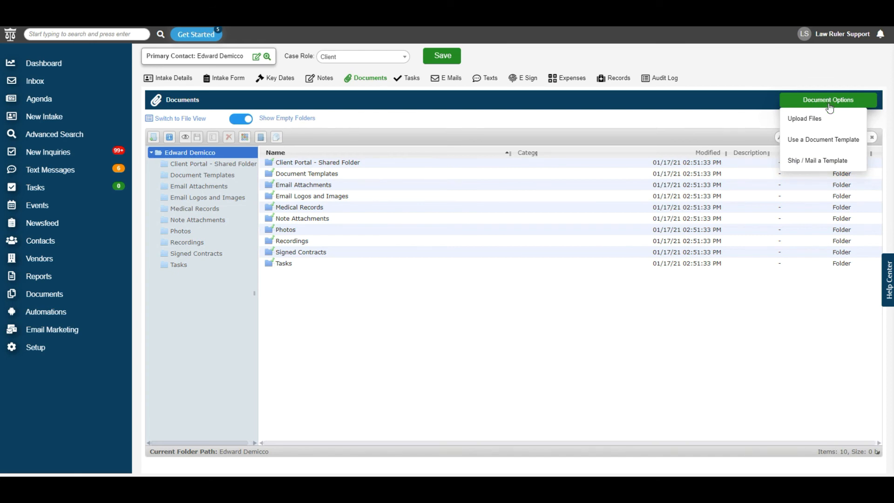
{"action": "left_click", "coordinate": [821, 142]}
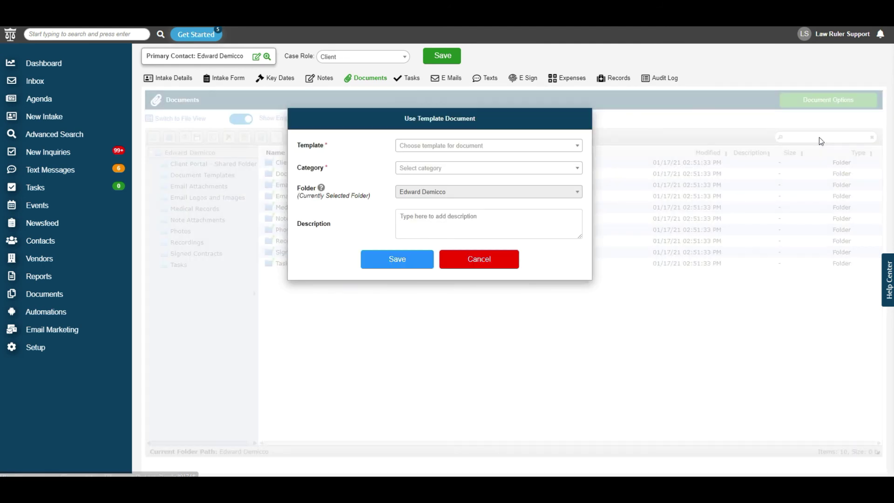
{"action": "left_click", "coordinate": [469, 148]}
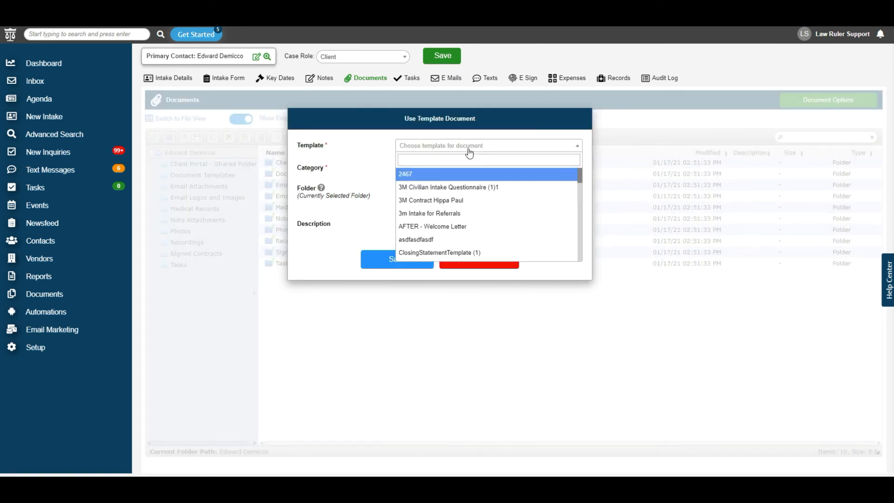
{"action": "left_click", "coordinate": [455, 226]}
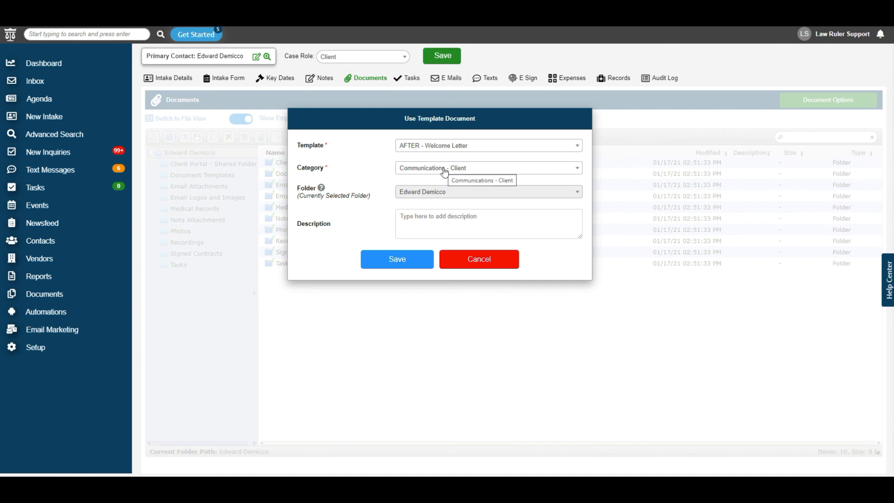
{"action": "left_click", "coordinate": [397, 259]}
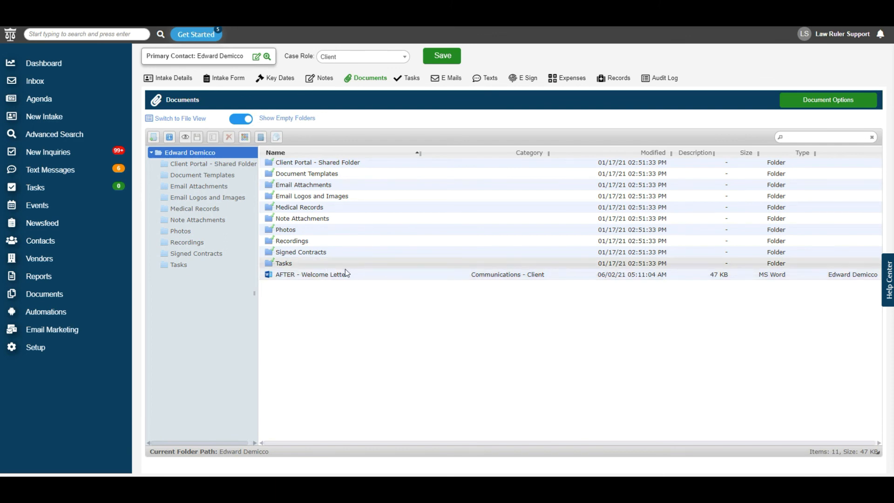
{"action": "right_click", "coordinate": [340, 274]}
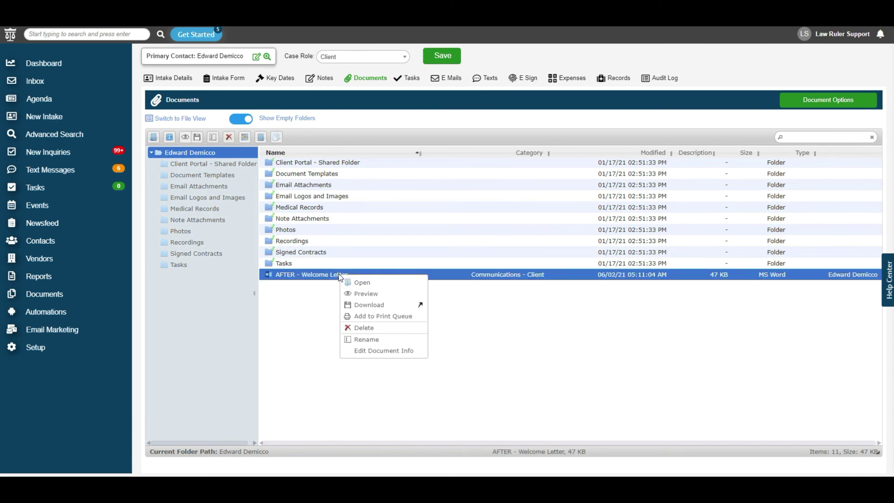
{"action": "left_click", "coordinate": [355, 294]}
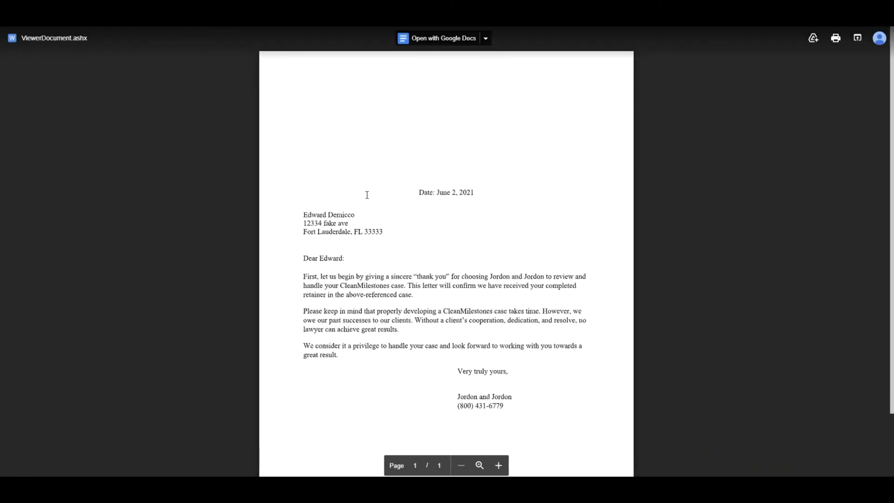